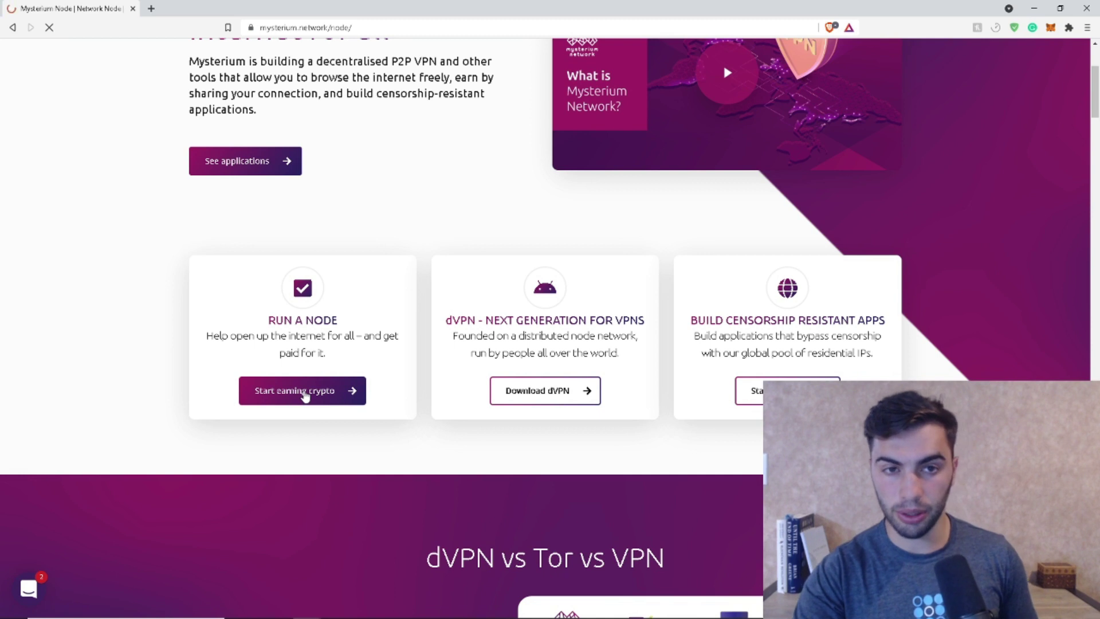
Look through the Mysterium Node page and its download options for the different operating systems
scroll(356, 346, "down", 3)
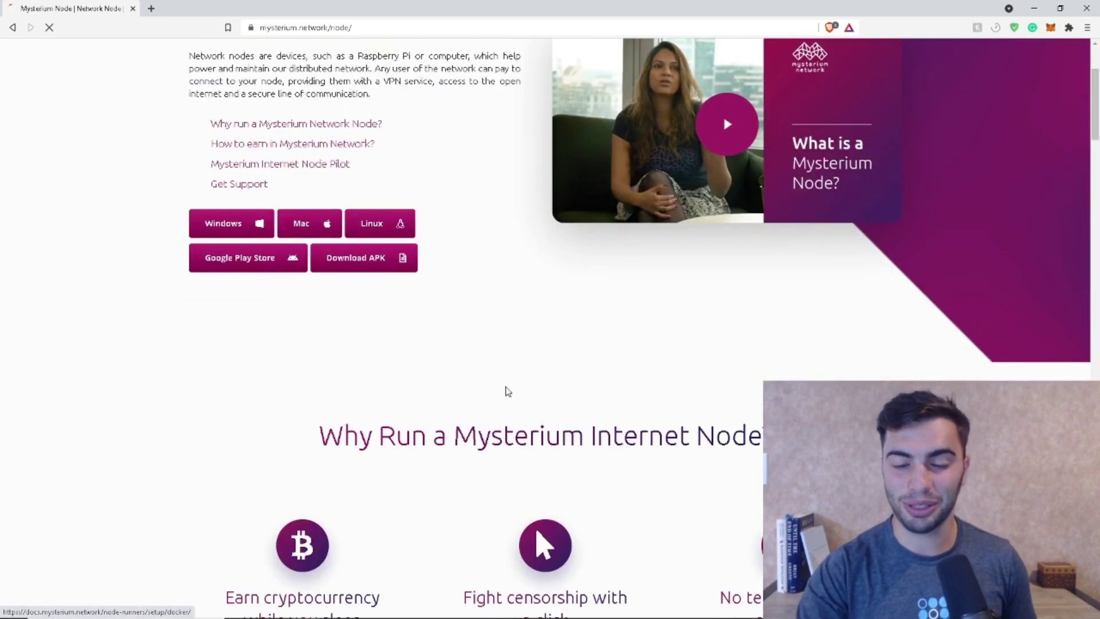
scroll(506, 389, "down", 6)
scroll(510, 424, "up", 1)
scroll(516, 450, "up", 8)
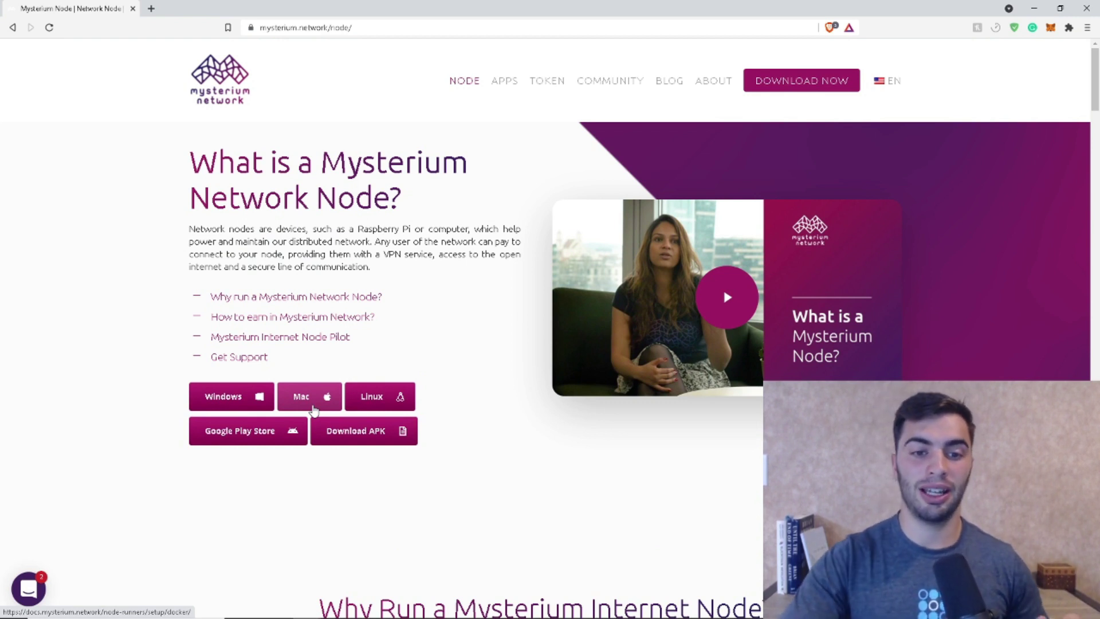
Check in Task Manager's CPU performance details whether virtualization is enabled, and close Task Manager
mouse_move(552, 597)
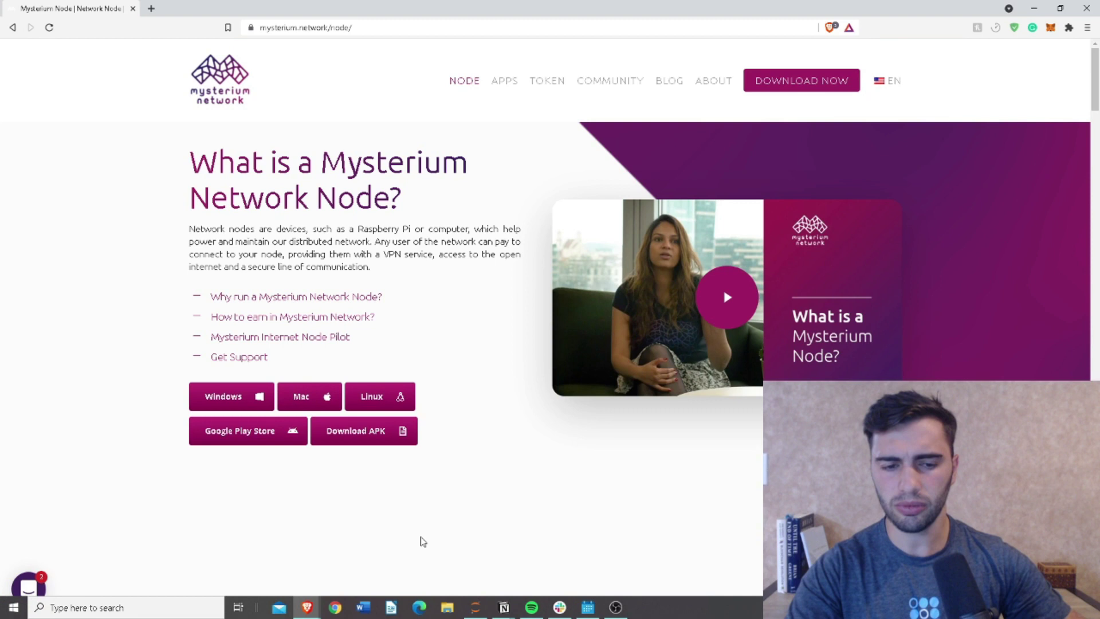
mouse_move(239, 607)
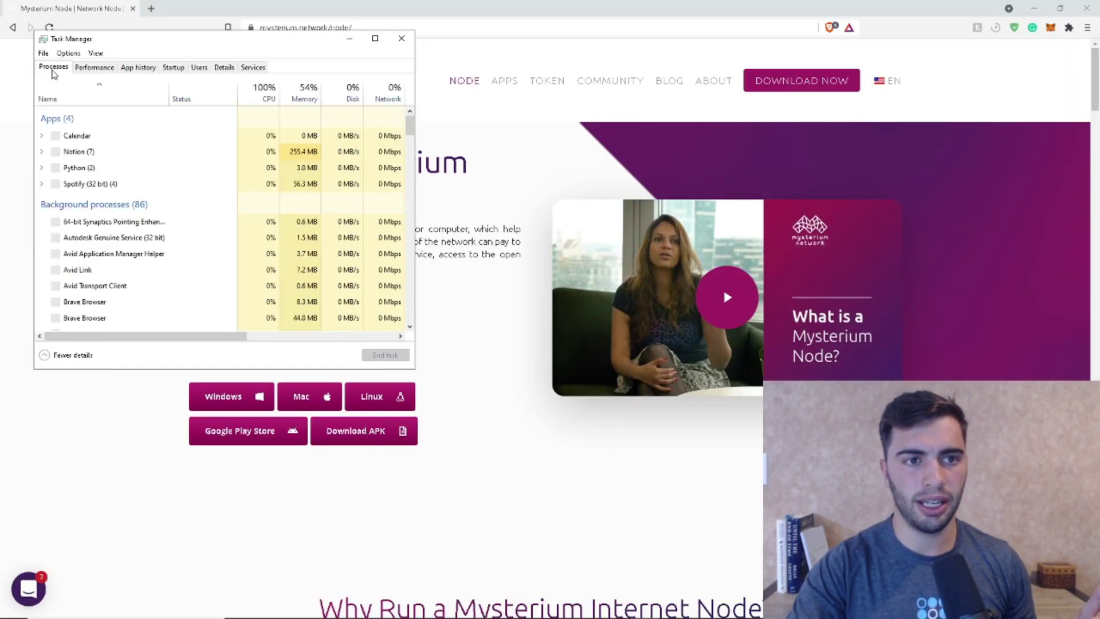
left_click(85, 68)
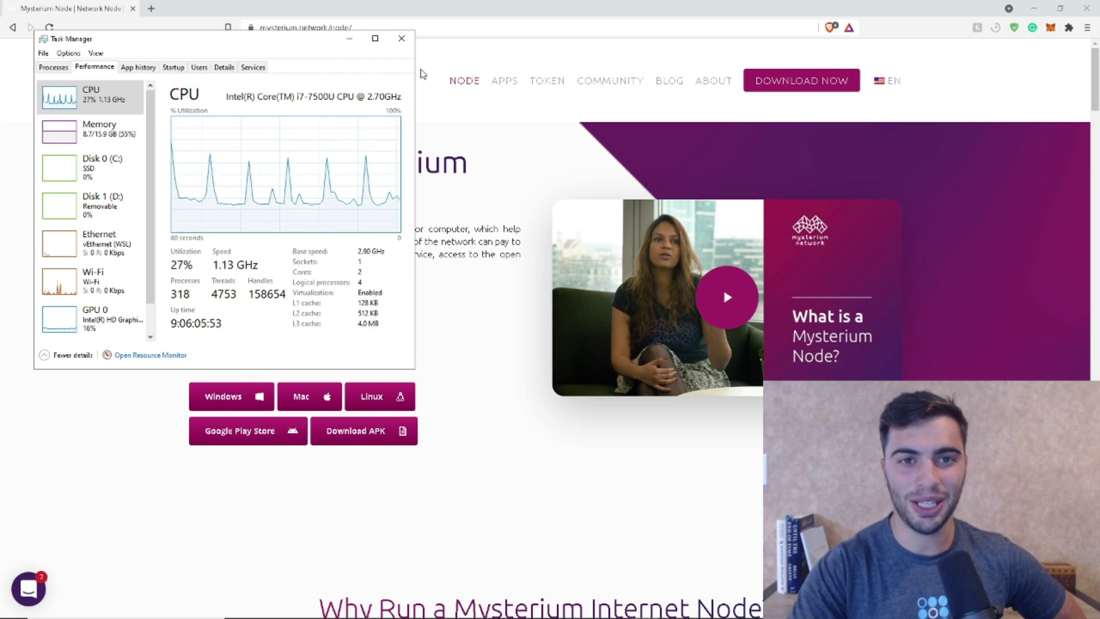
left_click(403, 40)
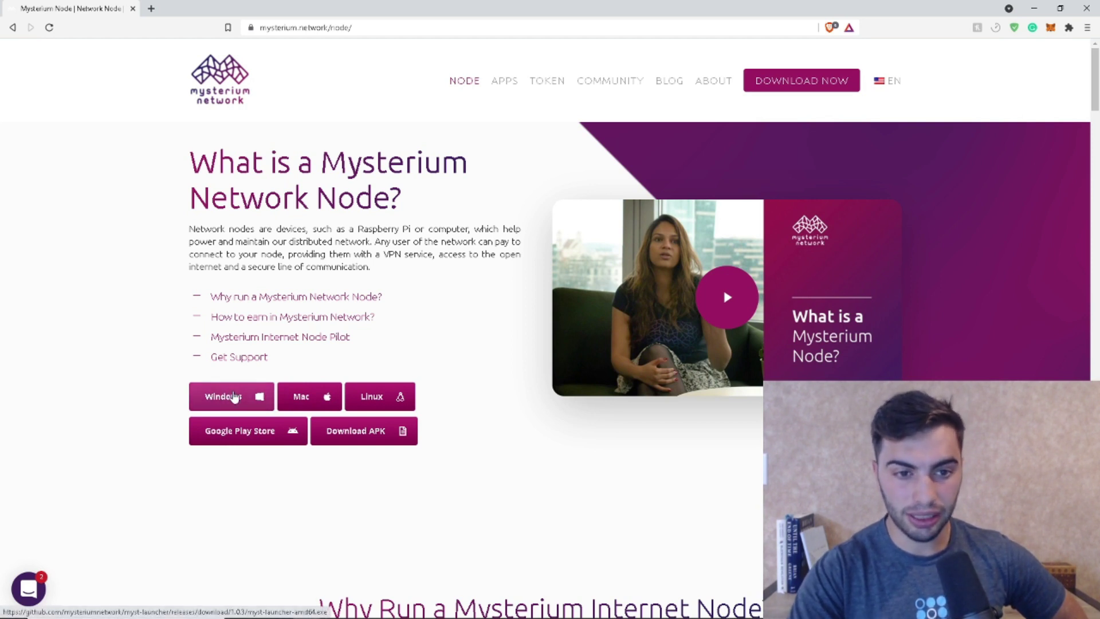
Open the Windows node download, cancel saving the duplicate, and run the existing myst-launcher-amd64 from the desktop's Mysterium folder
left_click(231, 395)
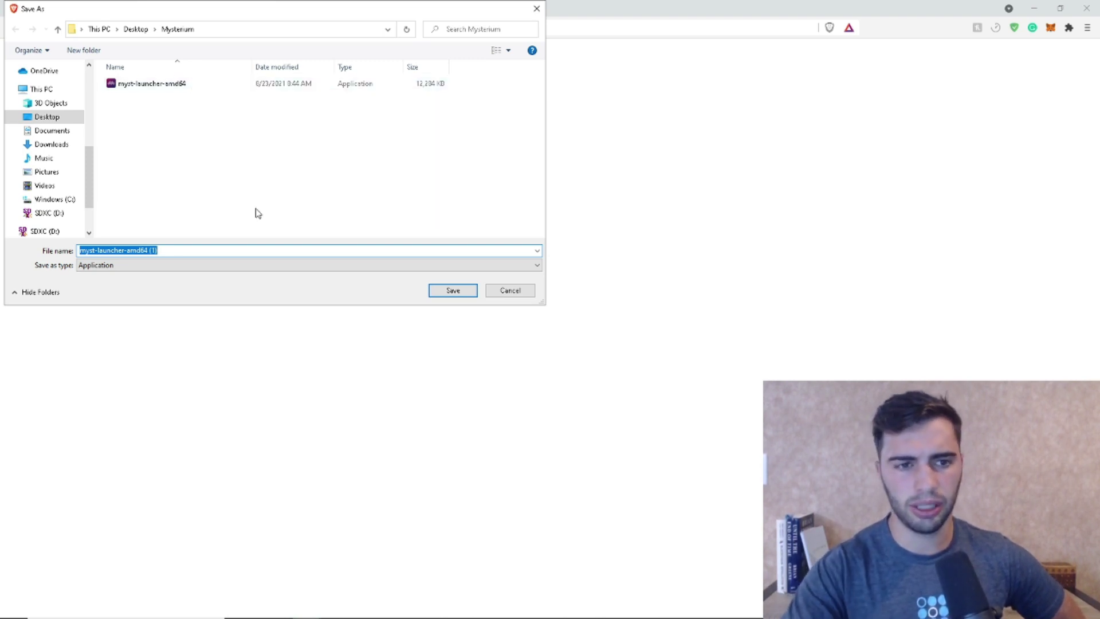
left_click(518, 290)
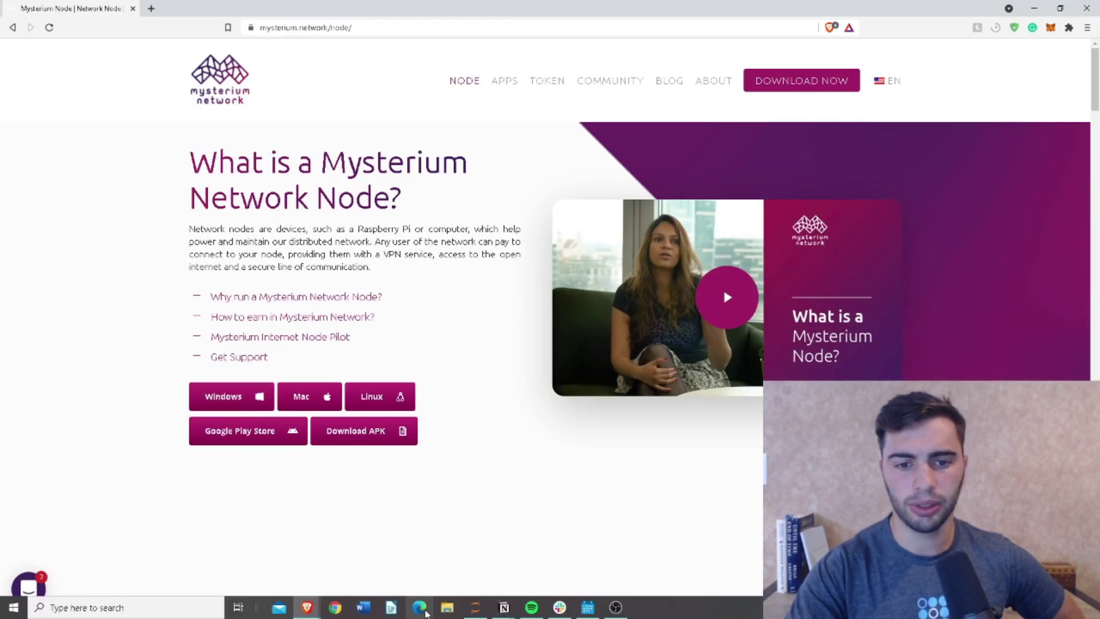
mouse_move(448, 607)
left_click(450, 539)
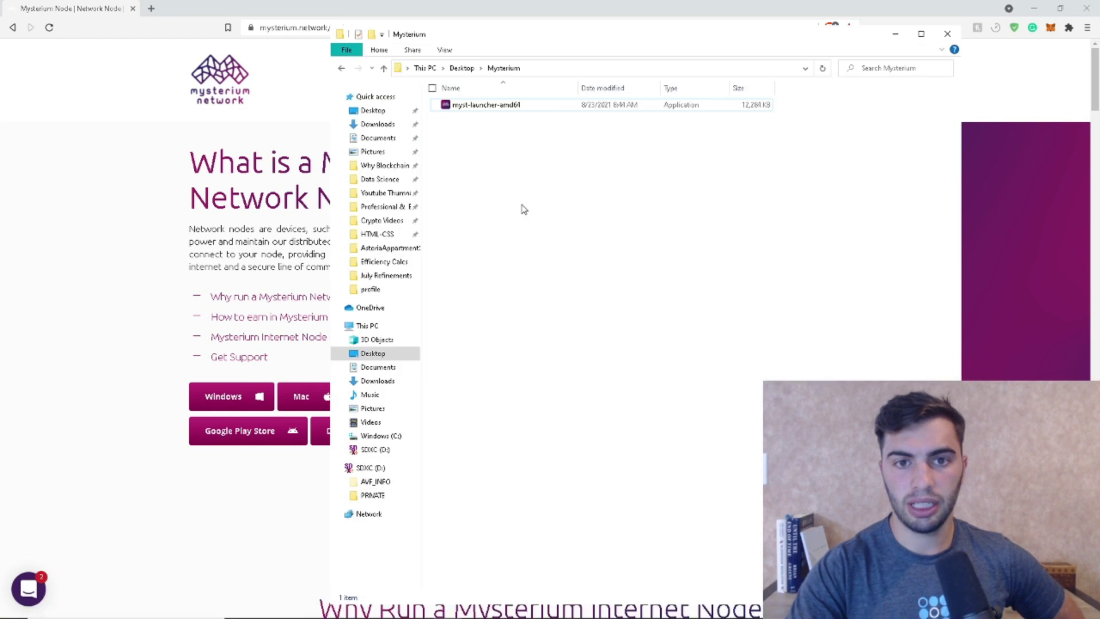
double_click(577, 110)
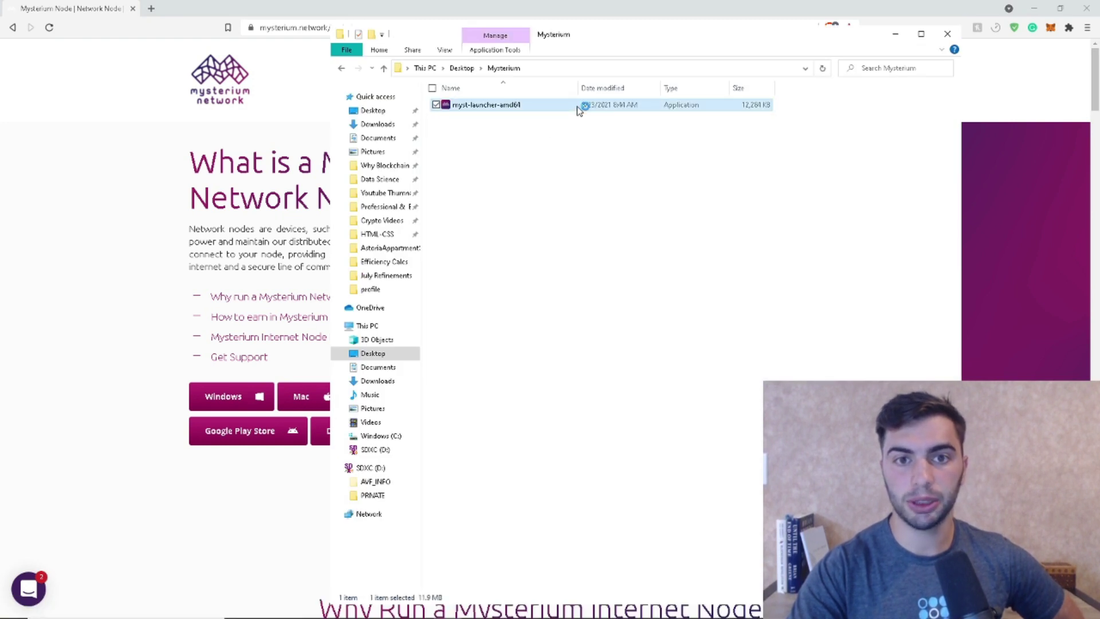
left_click(241, 94)
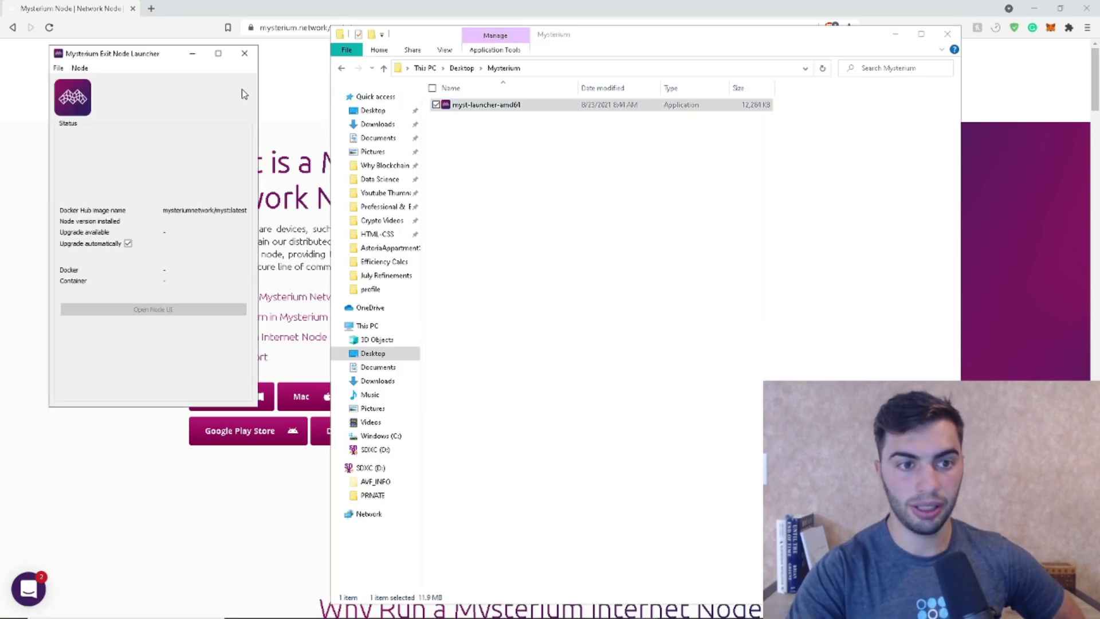
Minimize the file and browser windows, and install the missing Mysterium Node components with the launcher's wizard through to its finish
left_click(895, 33)
left_click(1047, 7)
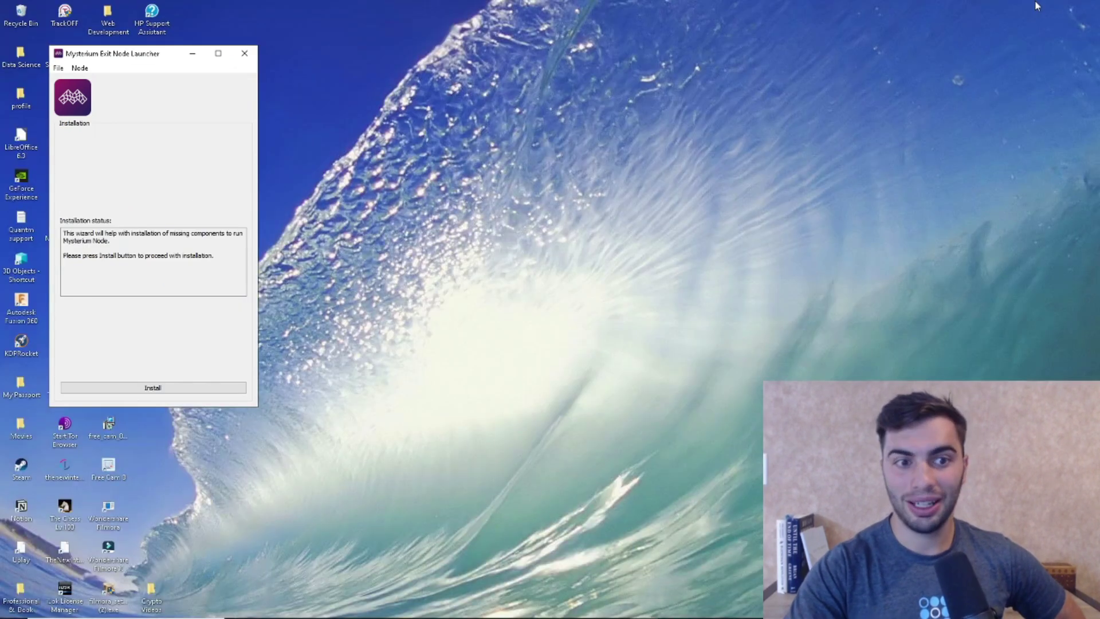
left_click(126, 389)
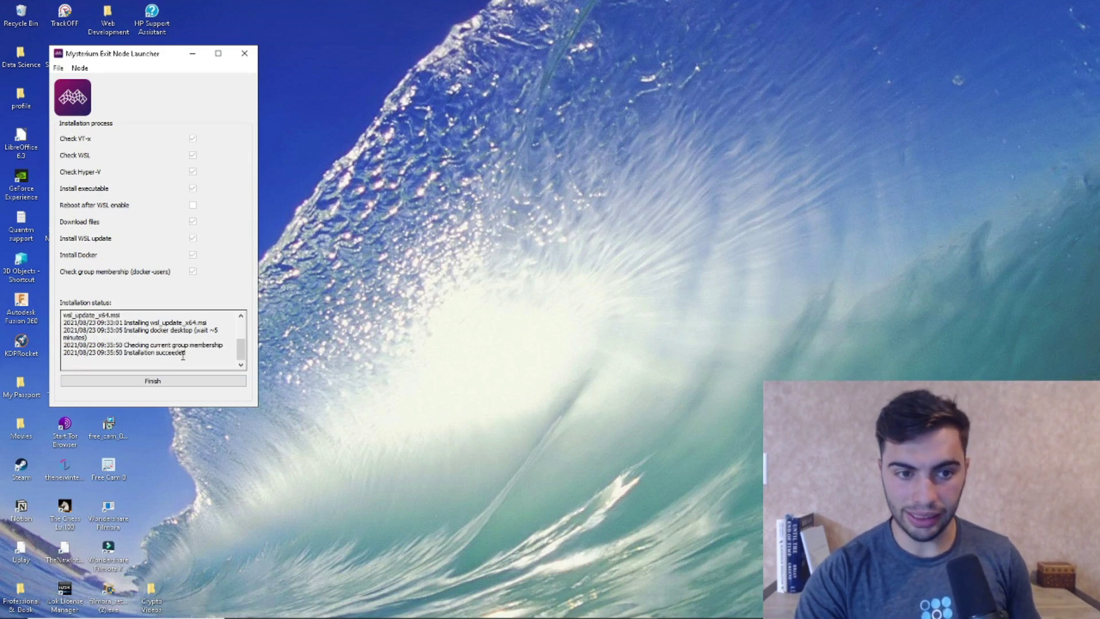
left_click(190, 381)
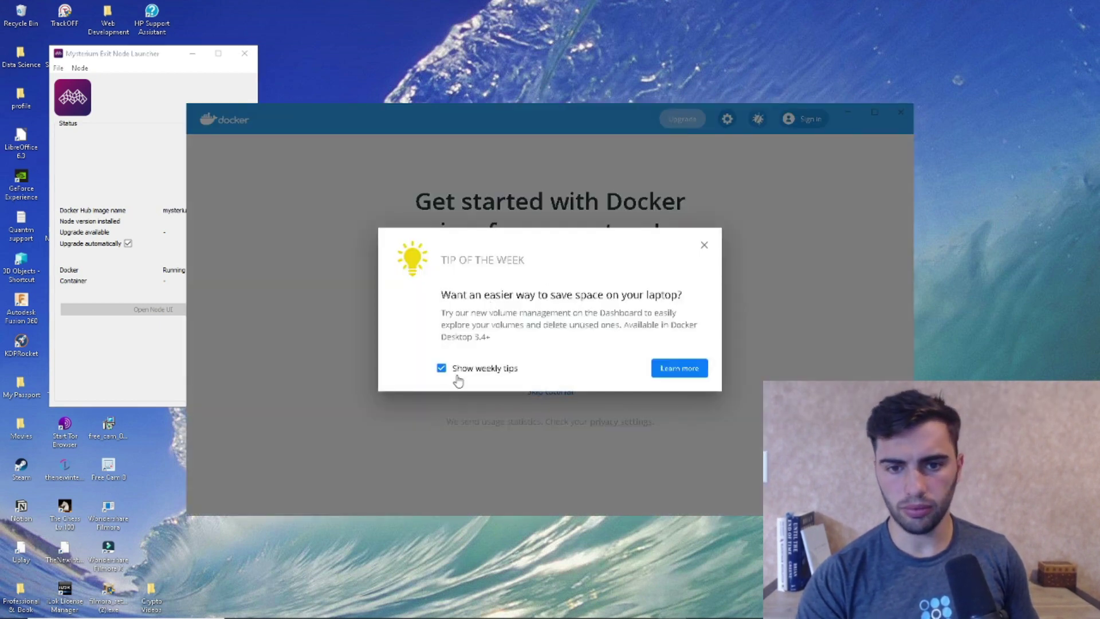
Dismiss Docker's weekly tip and tutorial, check the local images for mysteriumnetwork/myst, and minimize Docker
key("Escape")
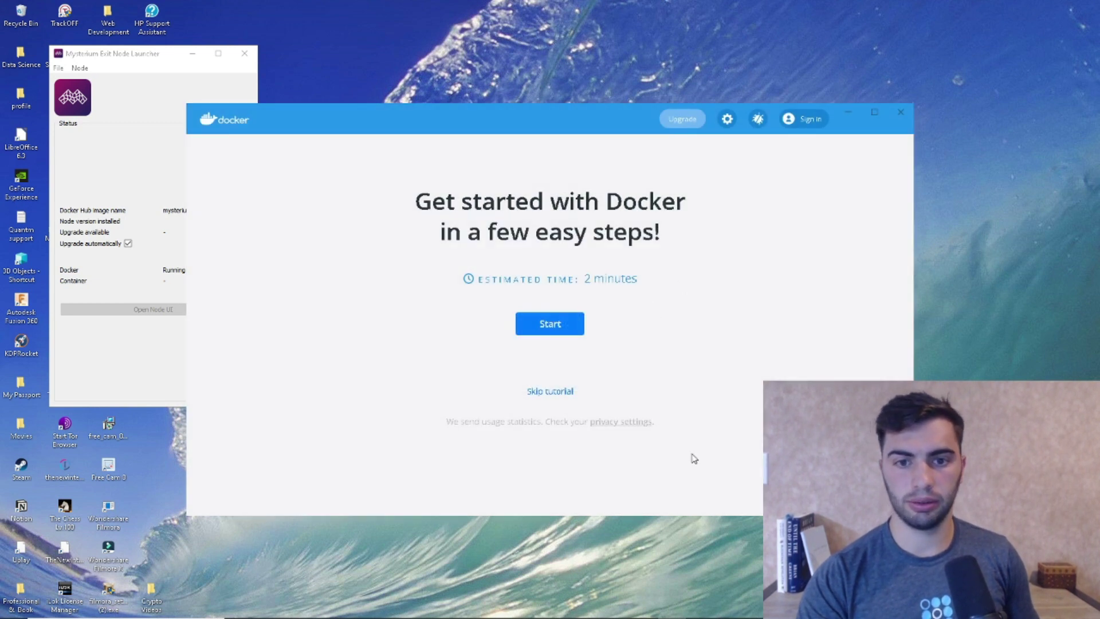
left_click(539, 394)
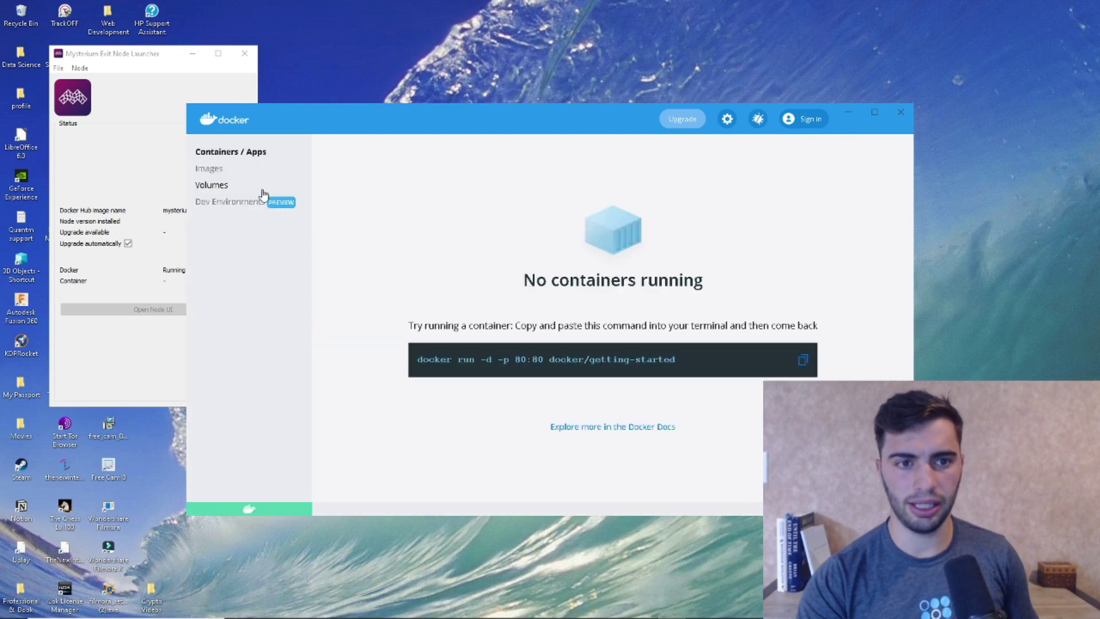
left_click(246, 167)
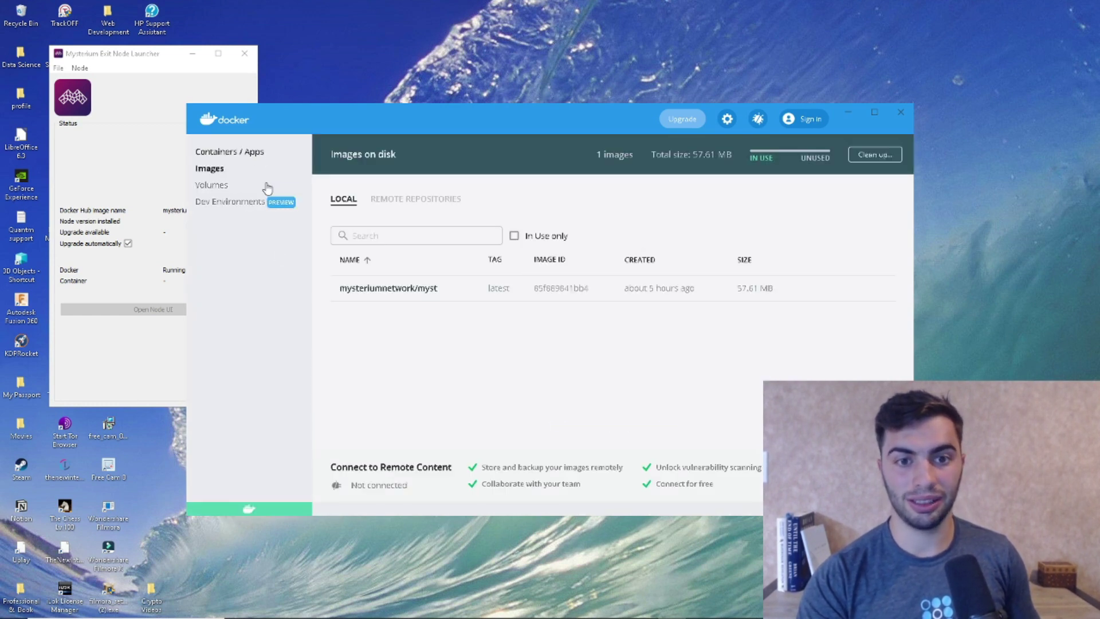
mouse_move(388, 287)
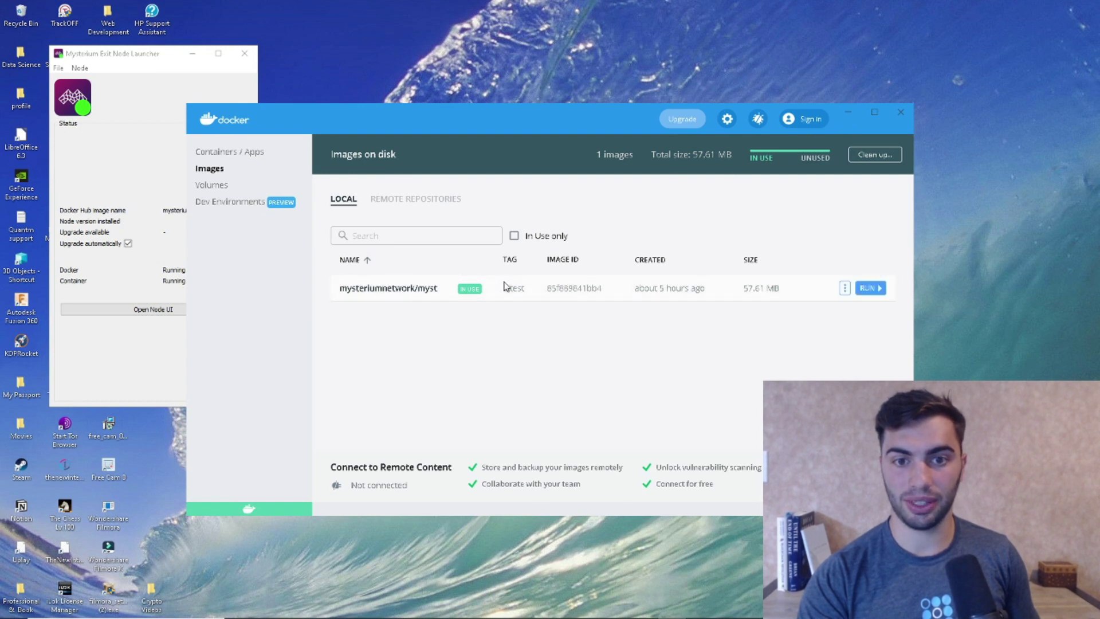
left_click(848, 112)
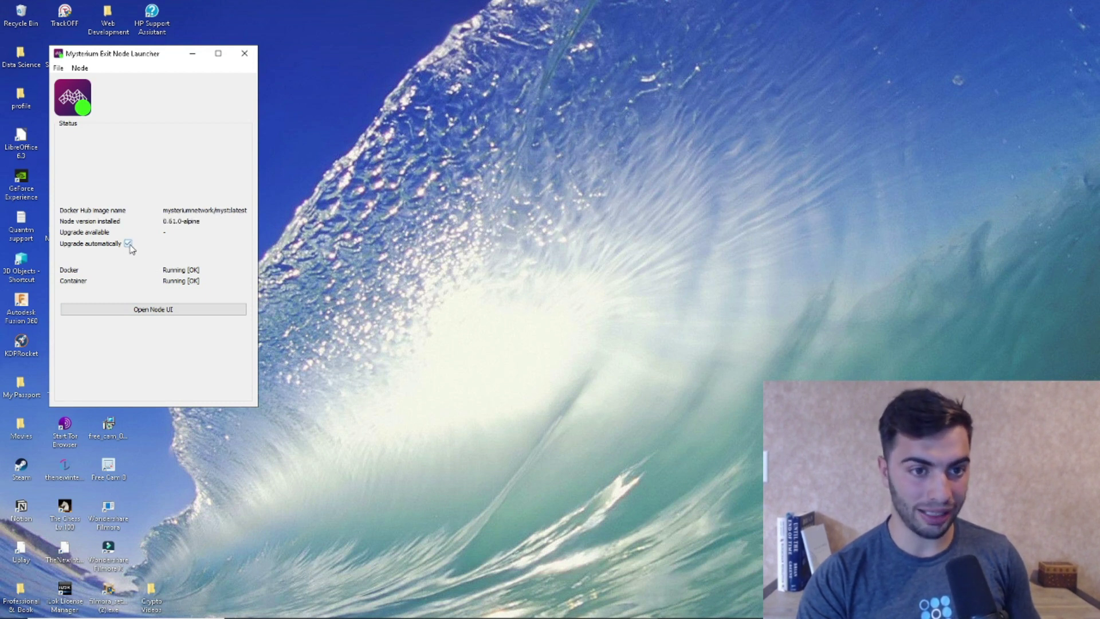
Restart the Mysterium launcher from its desktop shortcut, open the node UI in the browser, and minimize the launcher
left_click(243, 56)
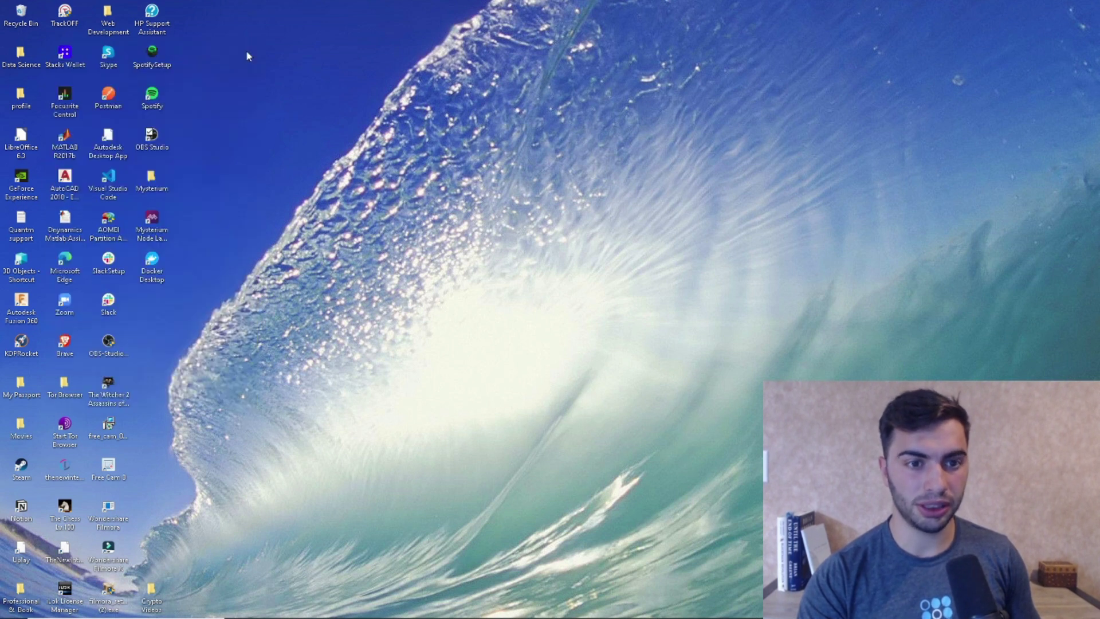
double_click(151, 223)
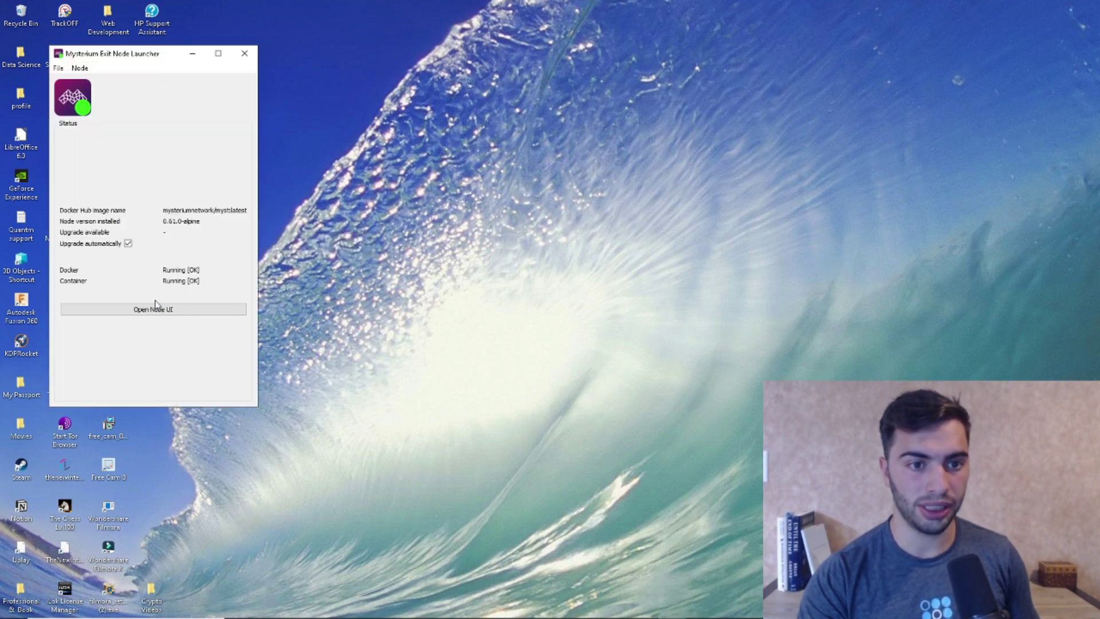
left_click(152, 312)
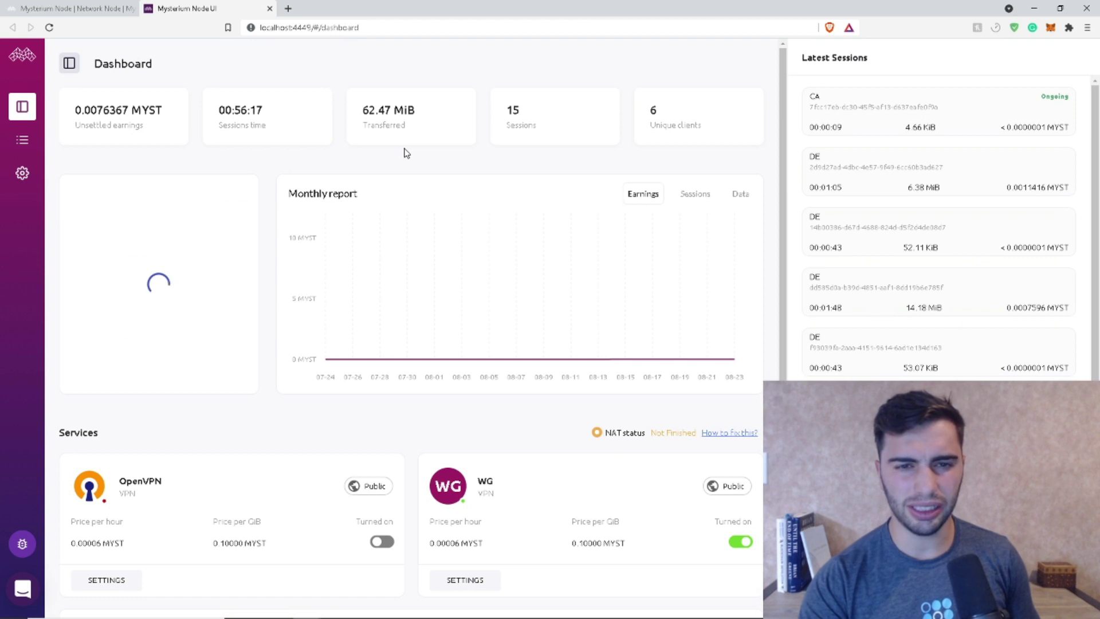
key("alt+Tab")
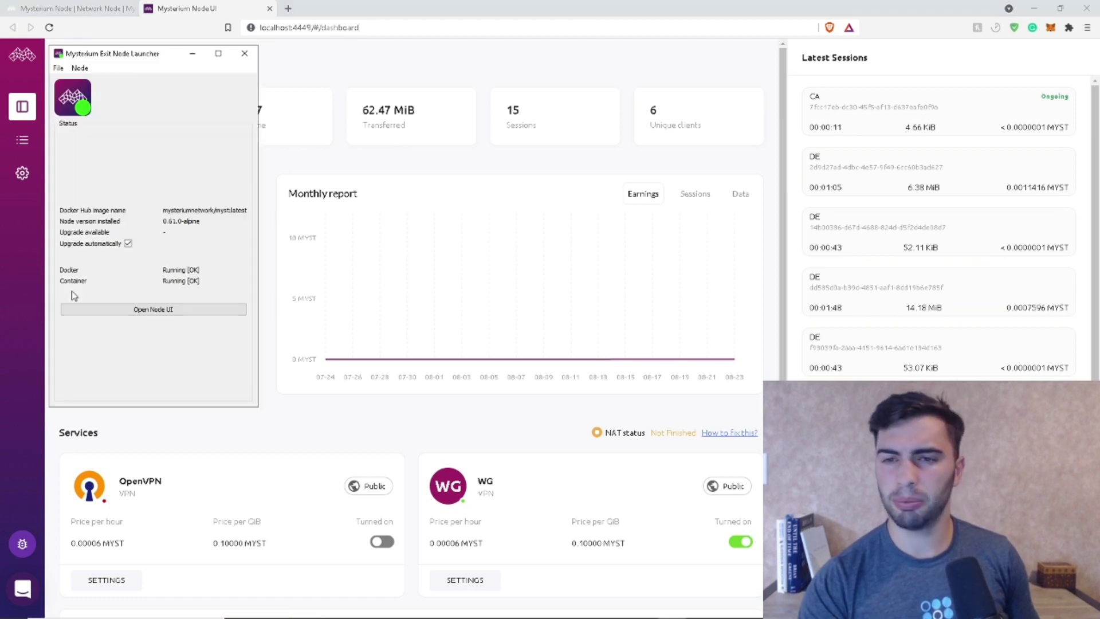
left_click(192, 53)
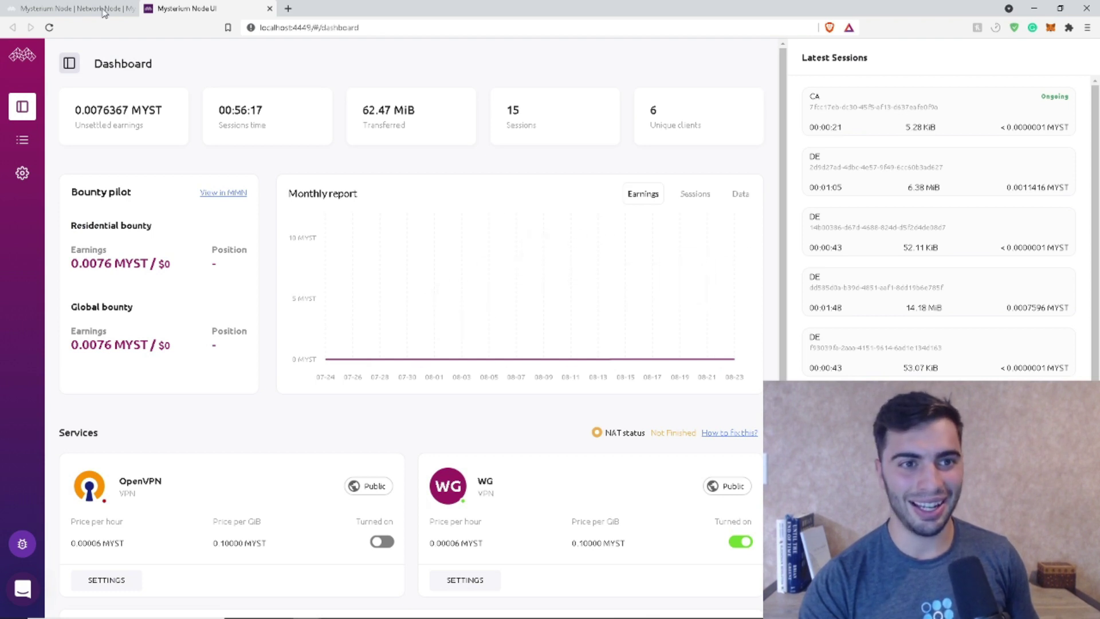
Review the node dashboard's OpenVPN and WG services and the global service settings
scroll(327, 412, "down", 3)
scroll(330, 401, "down", 1)
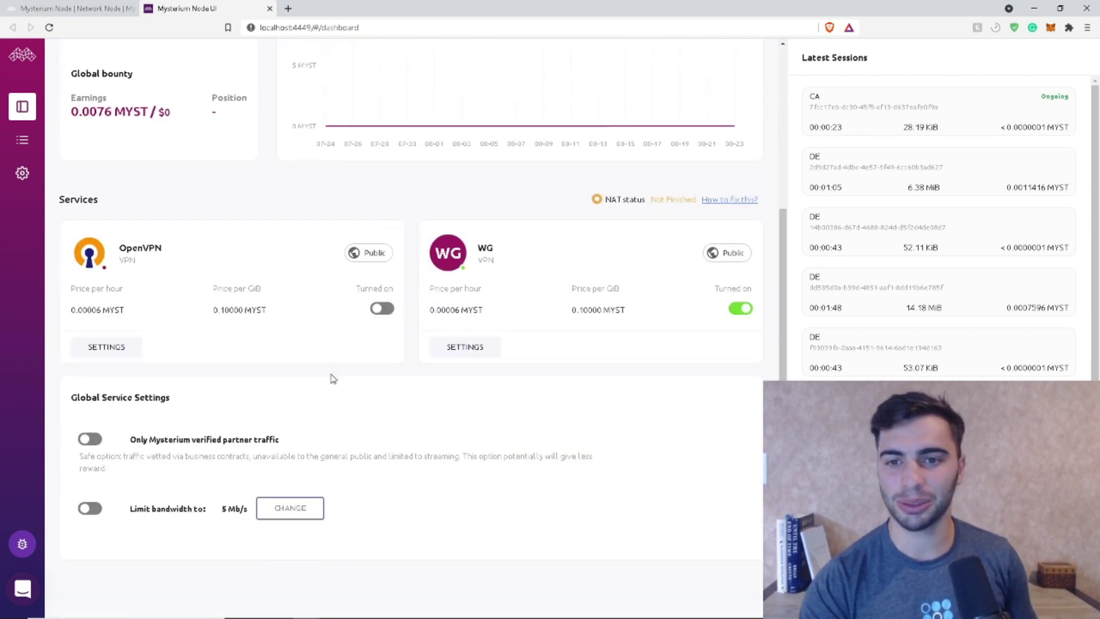
scroll(516, 406, "up", 4)
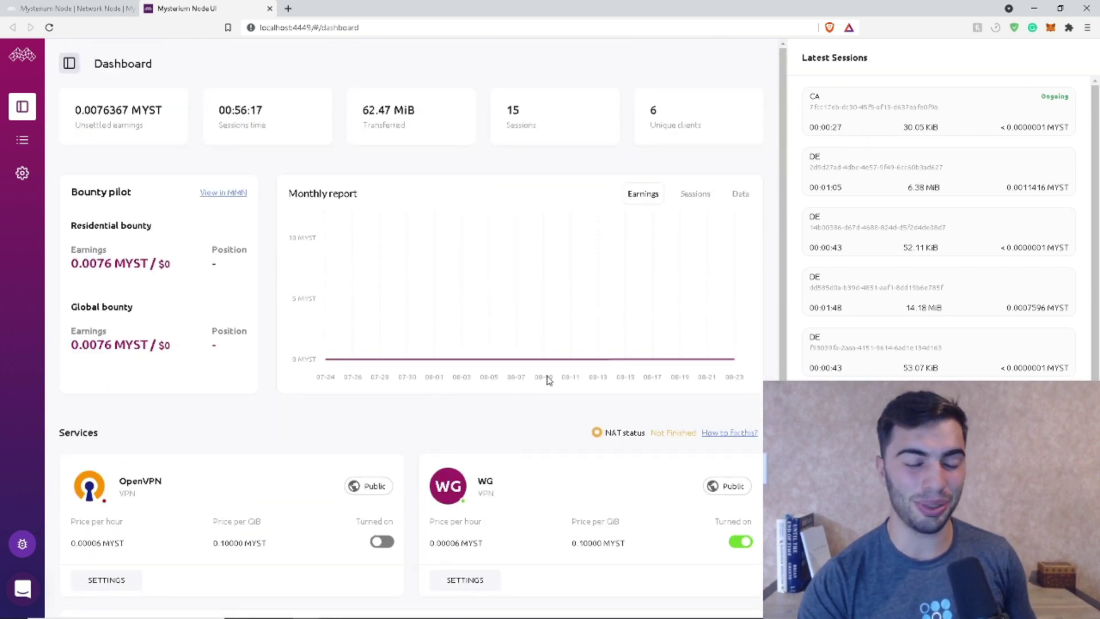
scroll(562, 393, "down", 4)
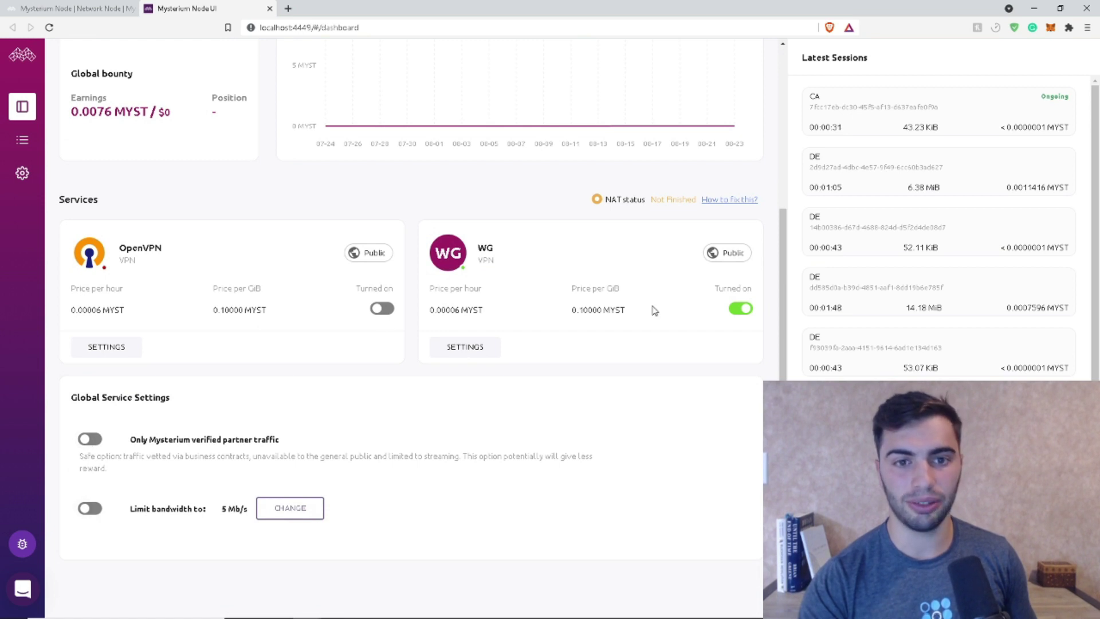
scroll(655, 310, "up", 4)
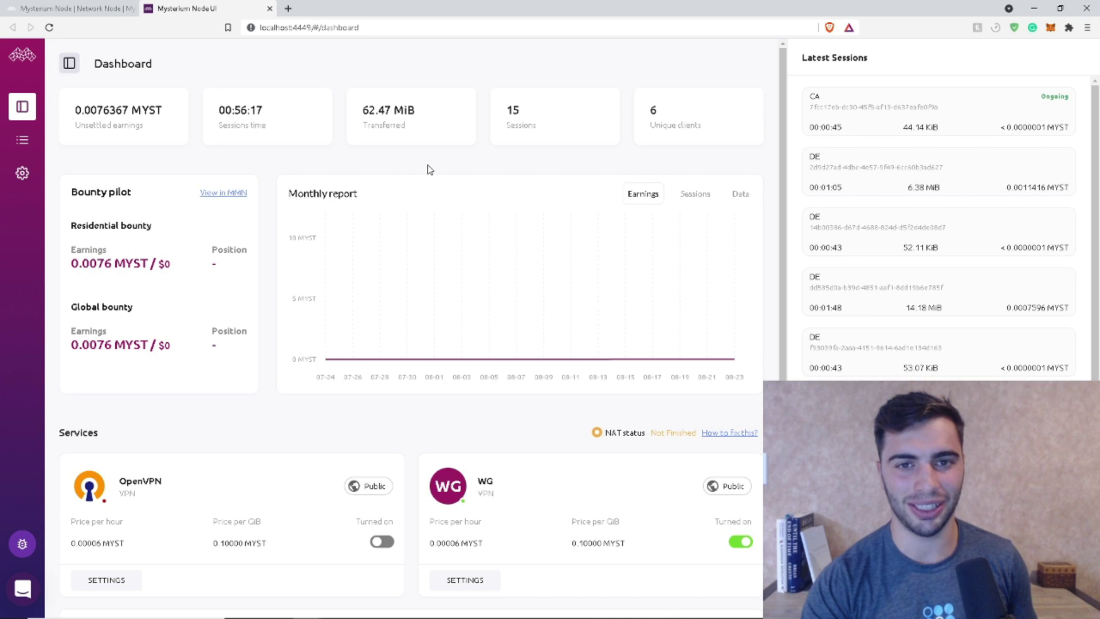
Examine the dashboard's session count, total sessions time and the daily earnings in the monthly report chart
left_click_drag(508, 113, 537, 139)
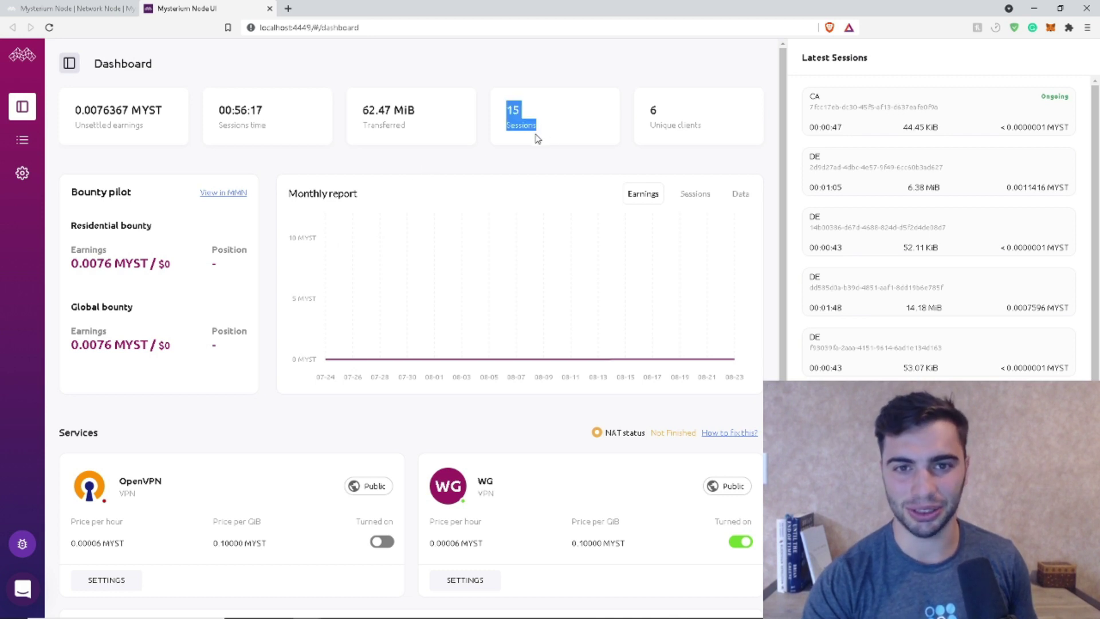
left_click(537, 139)
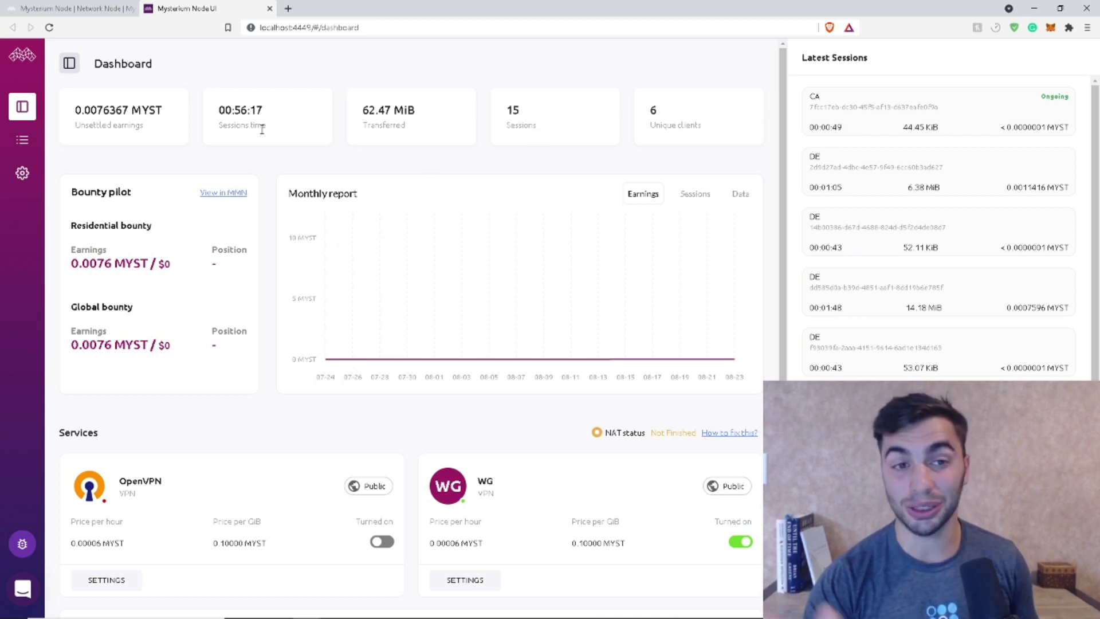
left_click_drag(280, 131, 219, 110)
left_click(235, 114)
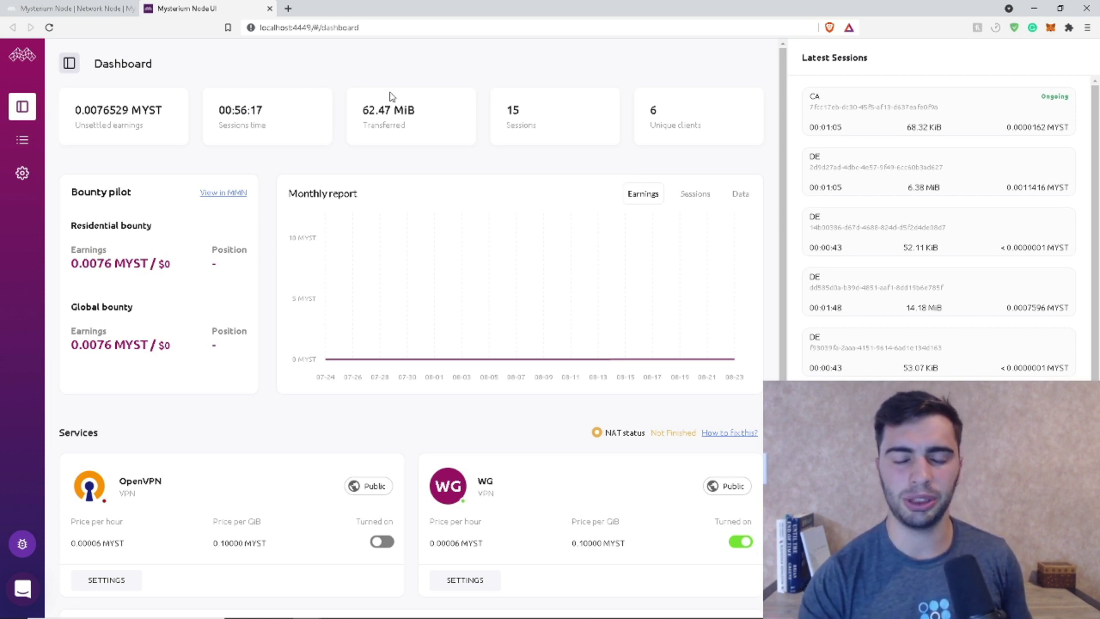
mouse_move(491, 232)
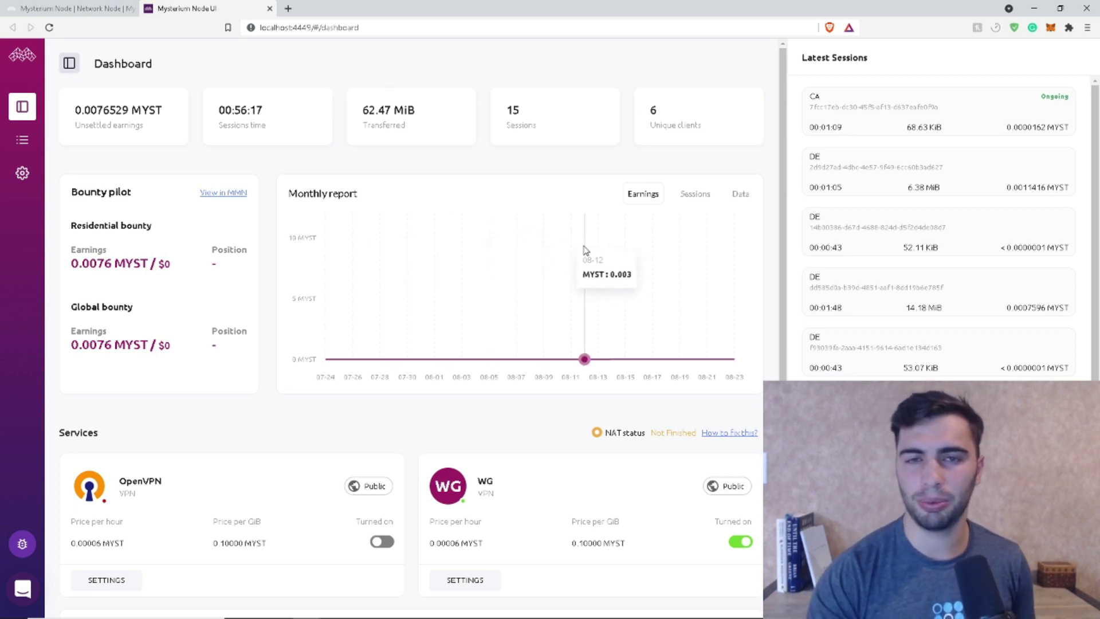
mouse_move(615, 263)
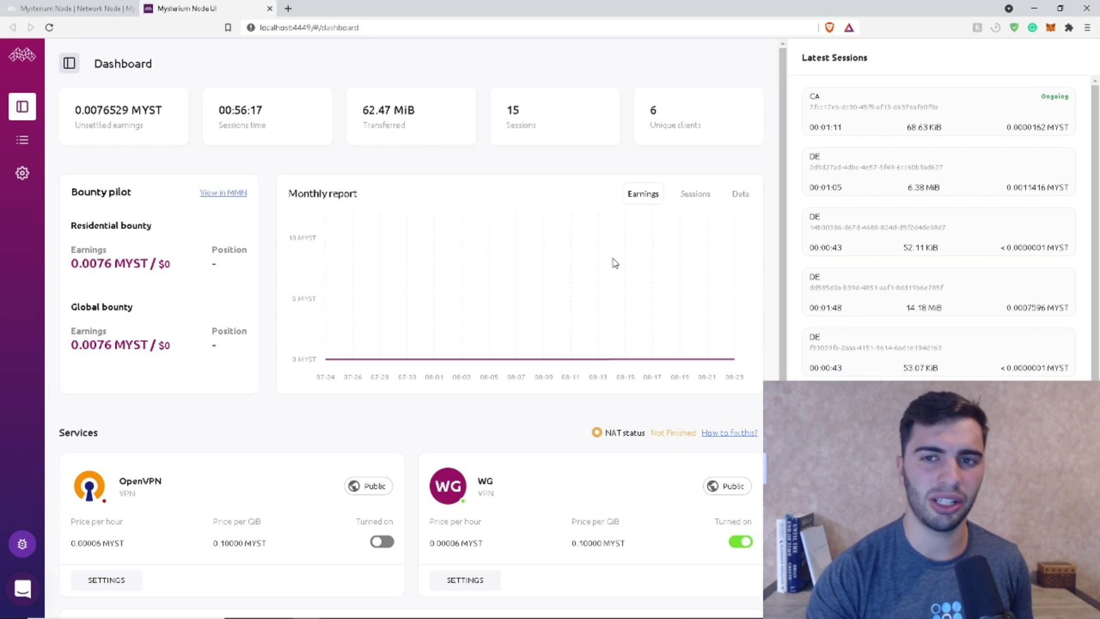
mouse_move(681, 228)
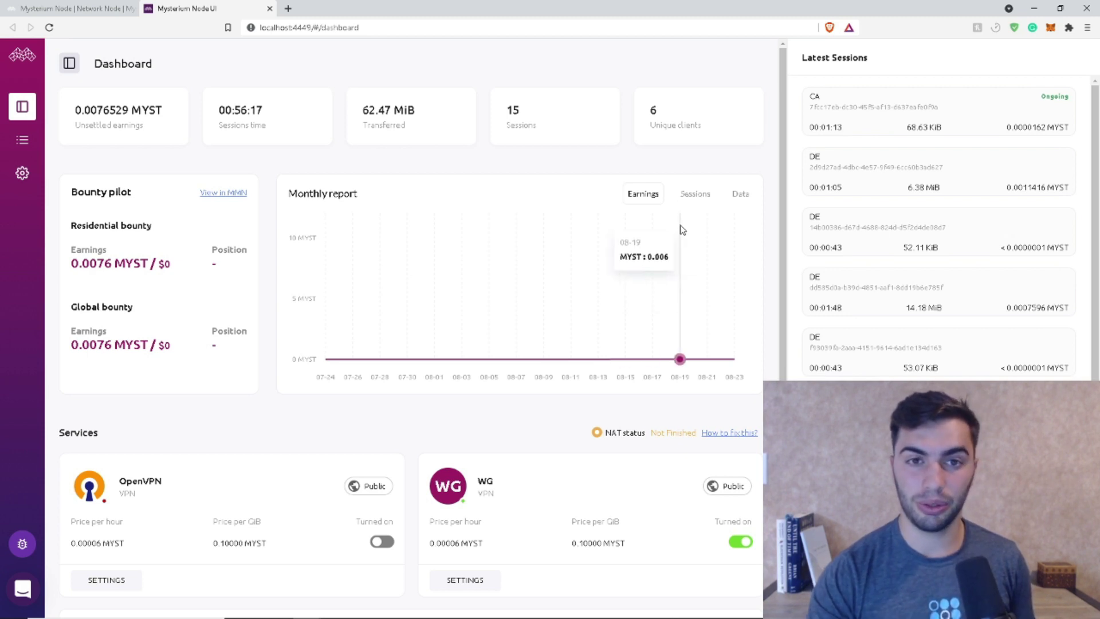